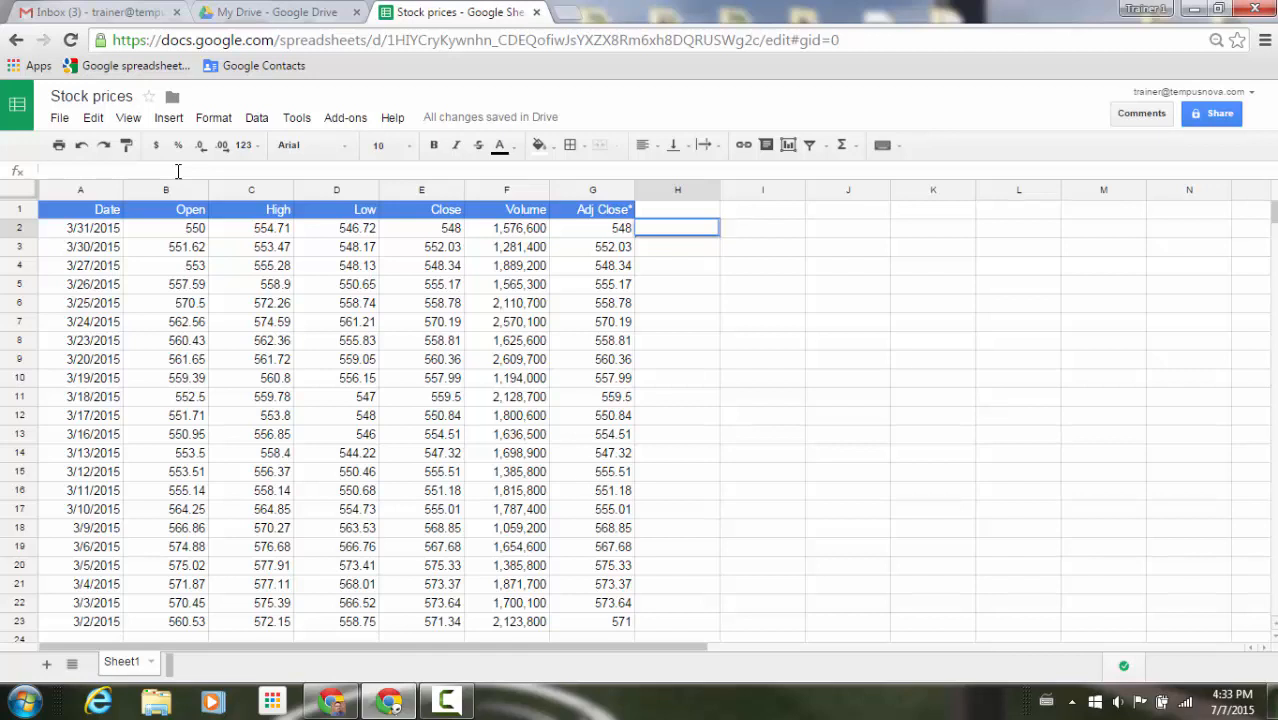
Begin an IMPORTHTML formula in cell H2, ready for its URL argument
type("import")
key("Home")
type("=")
type("h")
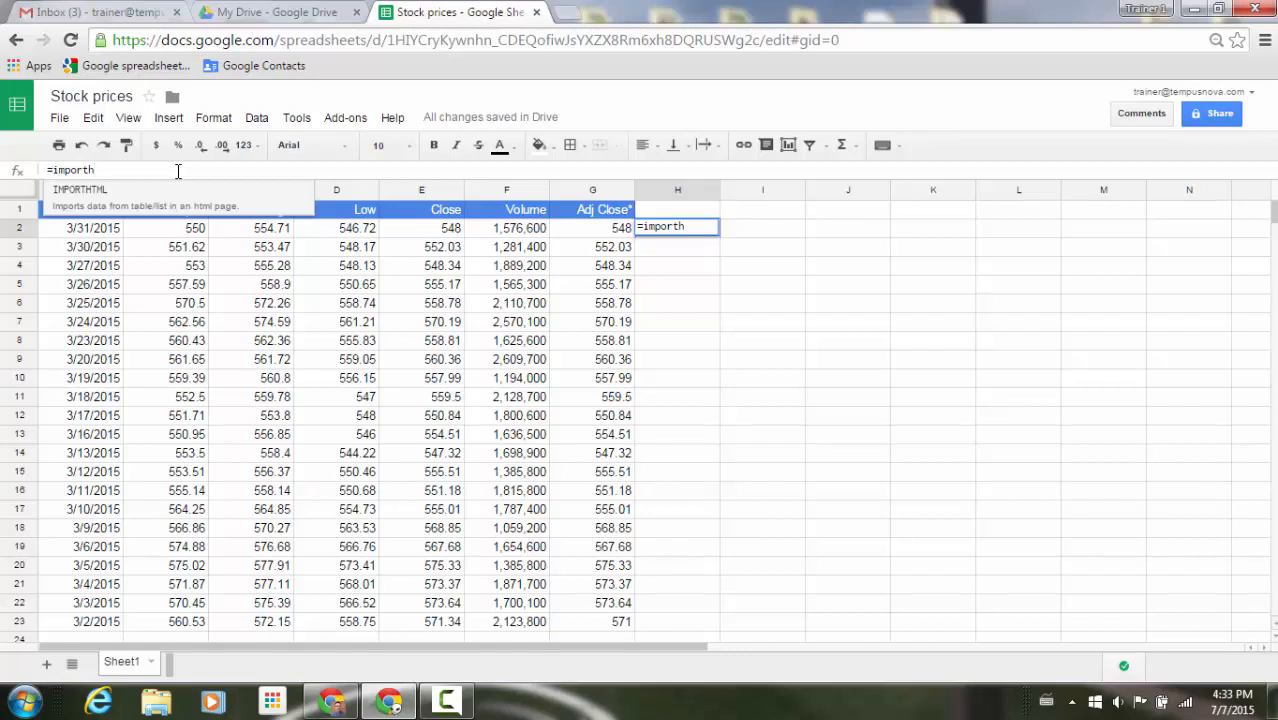
key("BackSpace")
key("BackSpace")
key("BackSpace")
key("BackSpace")
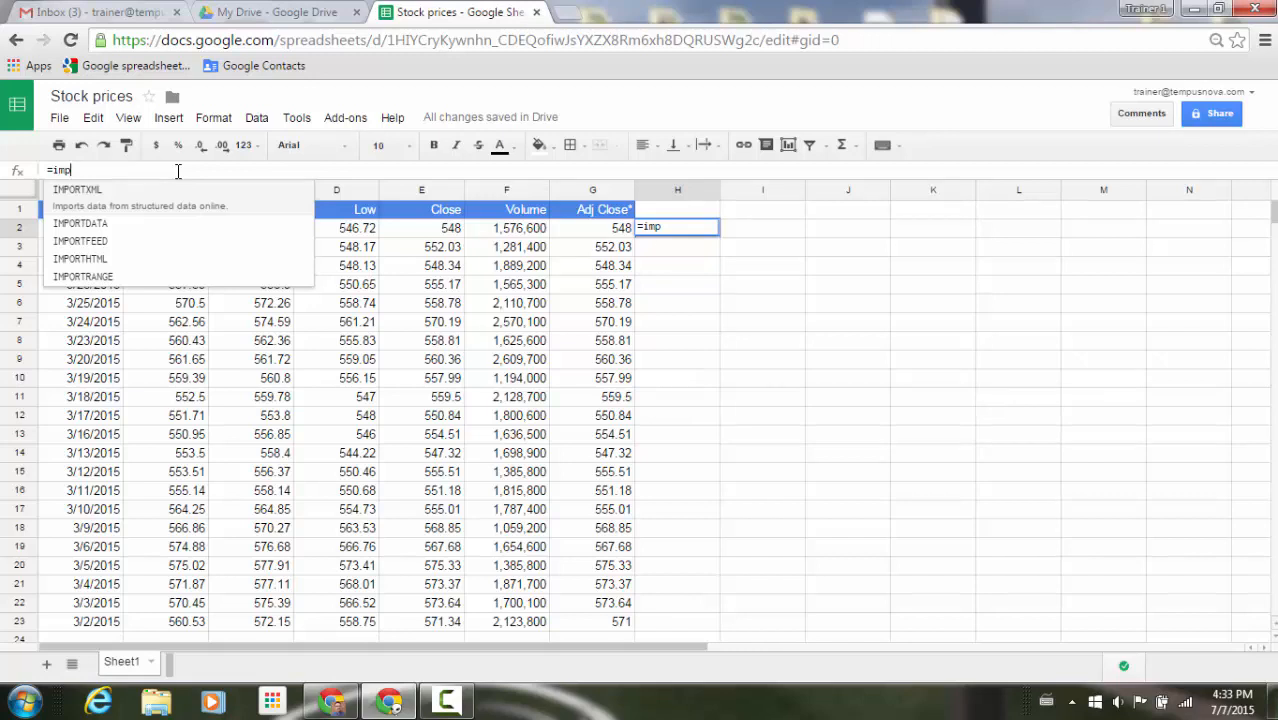
left_click(183, 259)
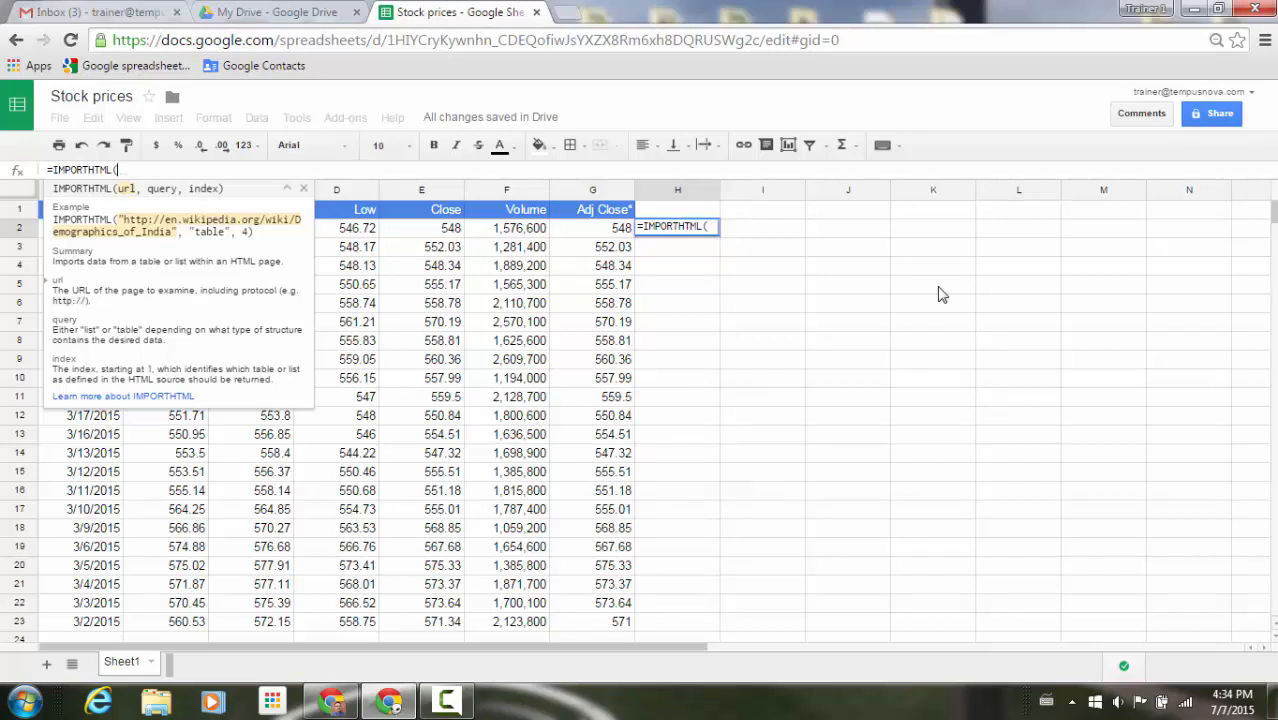
left_click(194, 172)
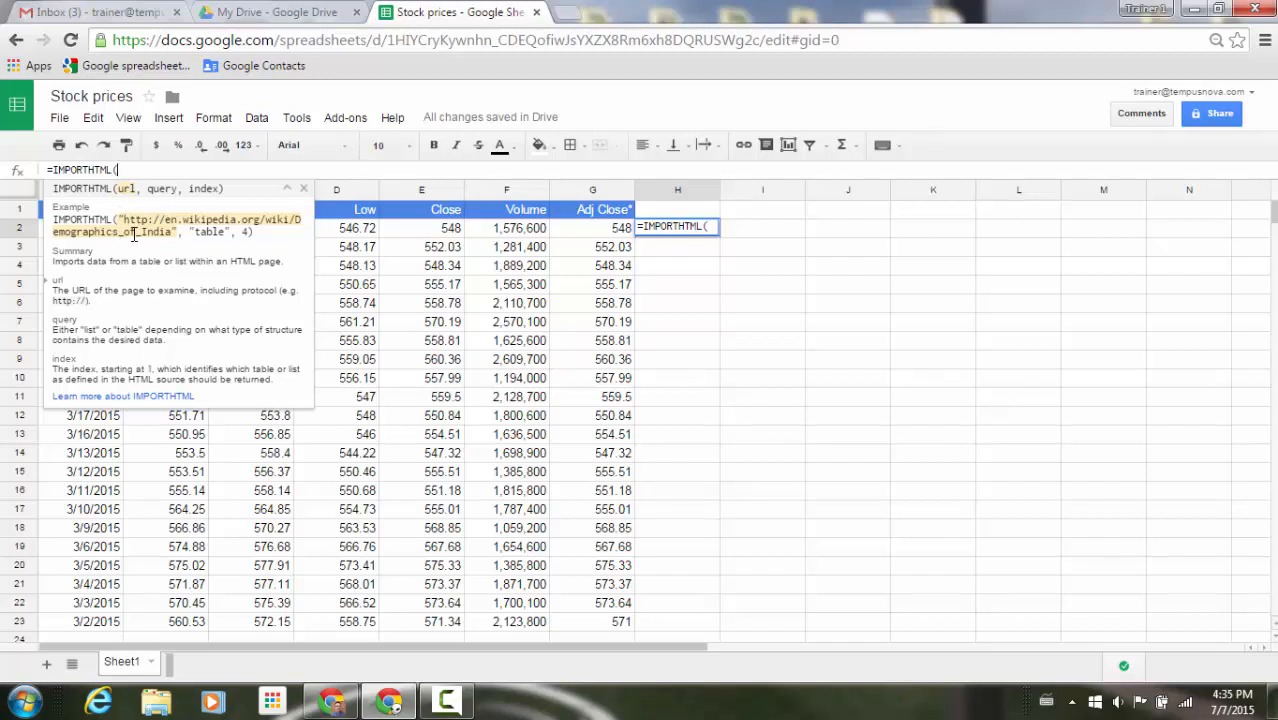
right_click(137, 170)
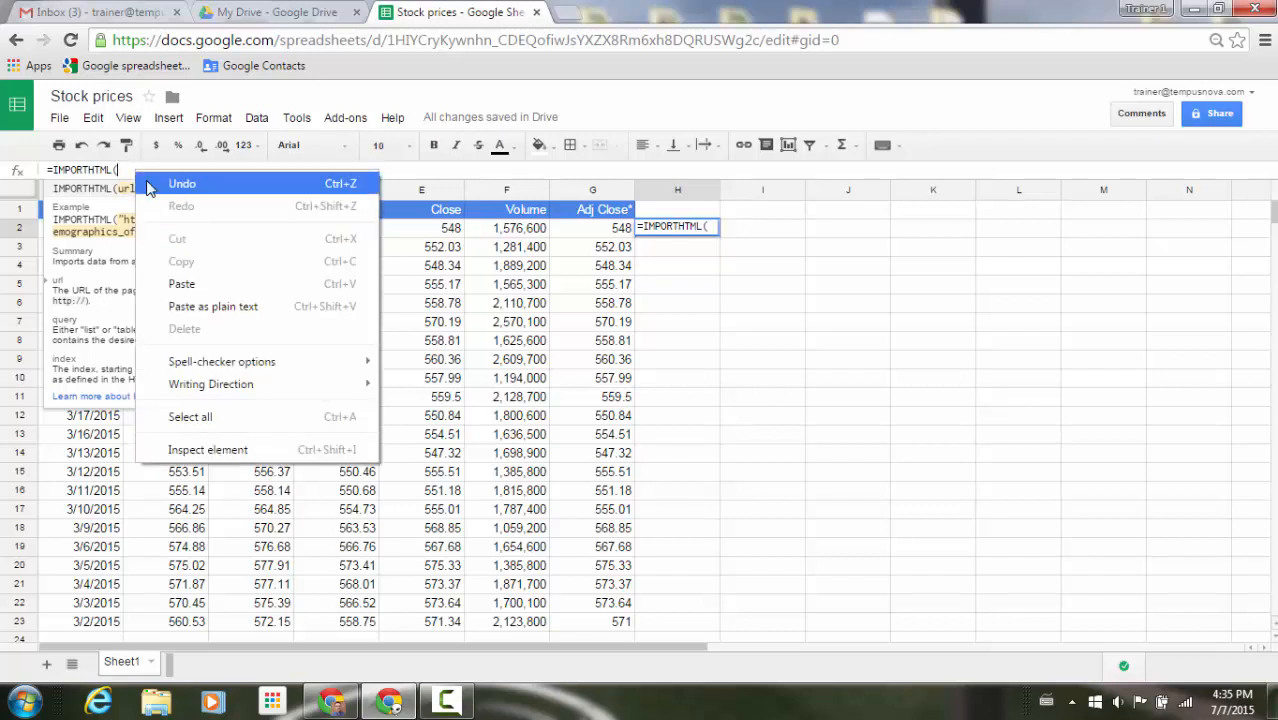
left_click(183, 282)
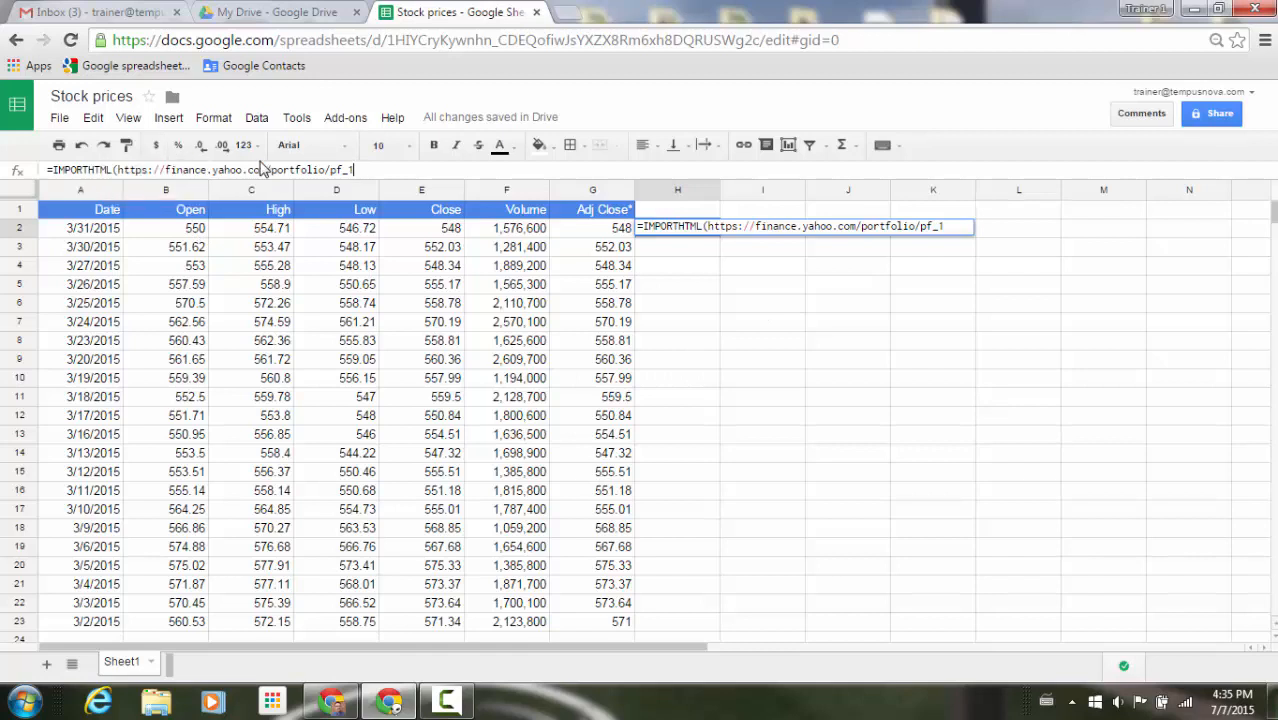
left_click(118, 170)
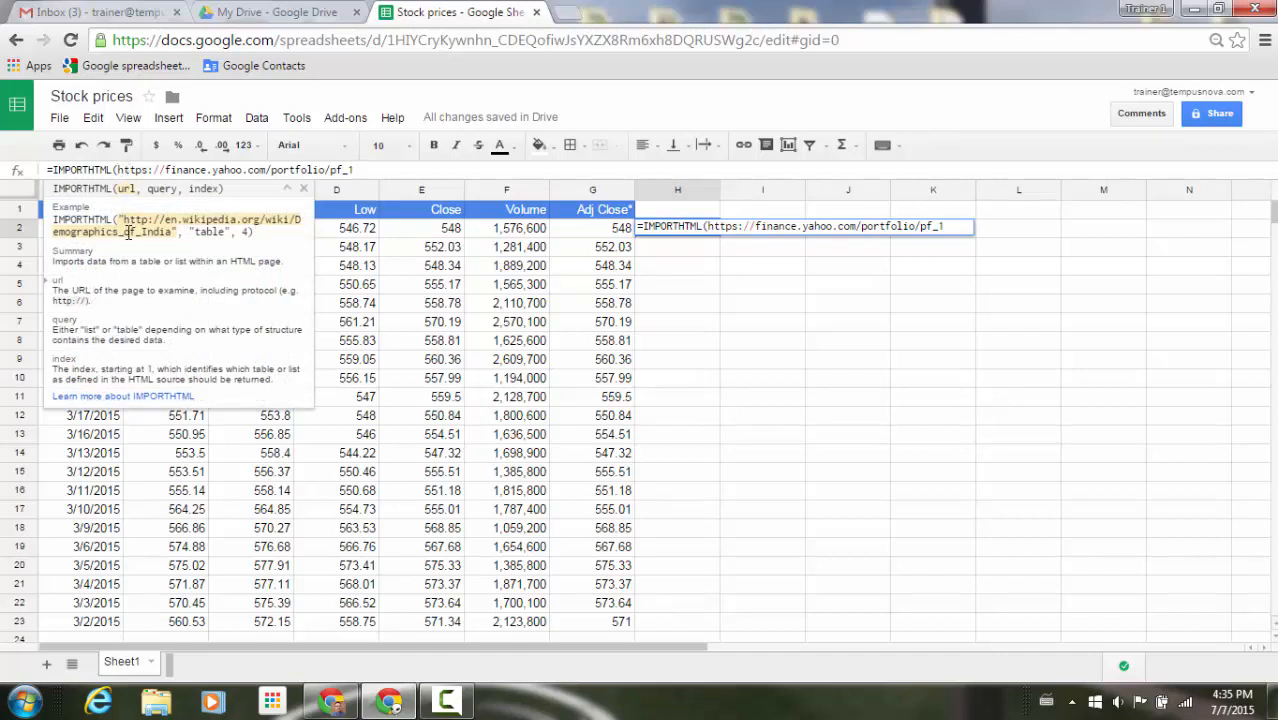
type("\"")
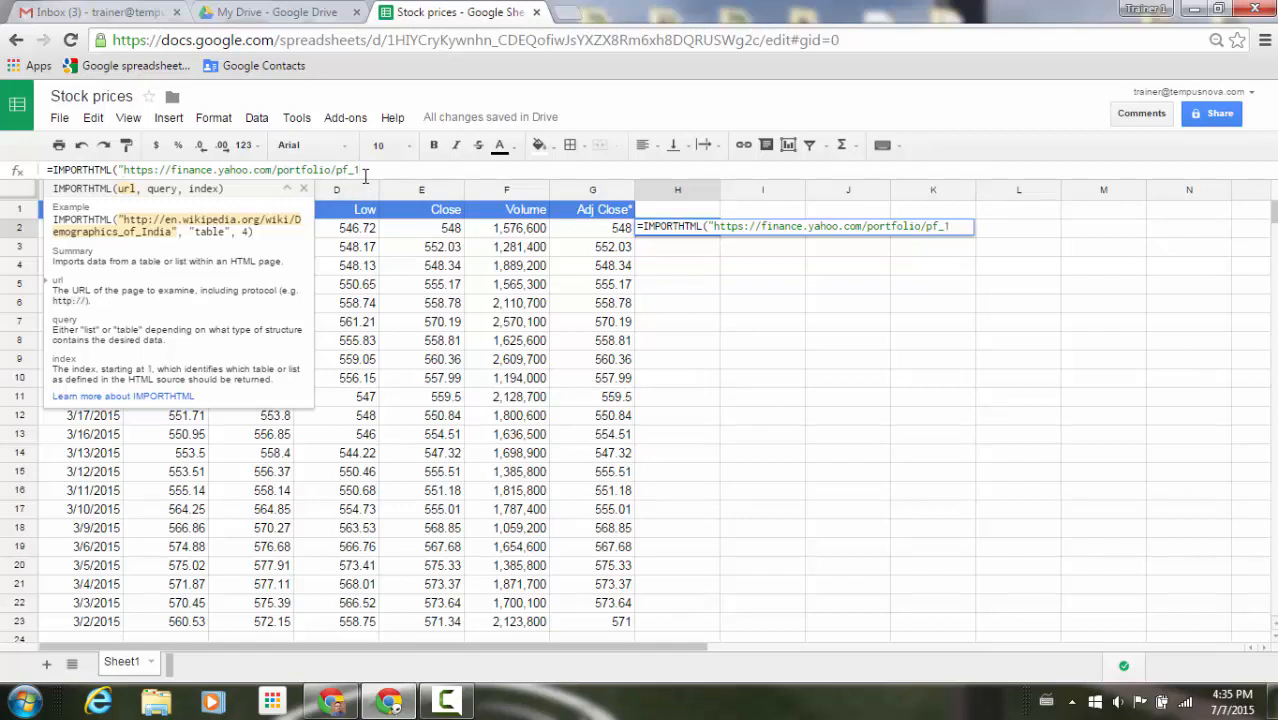
type("\",")
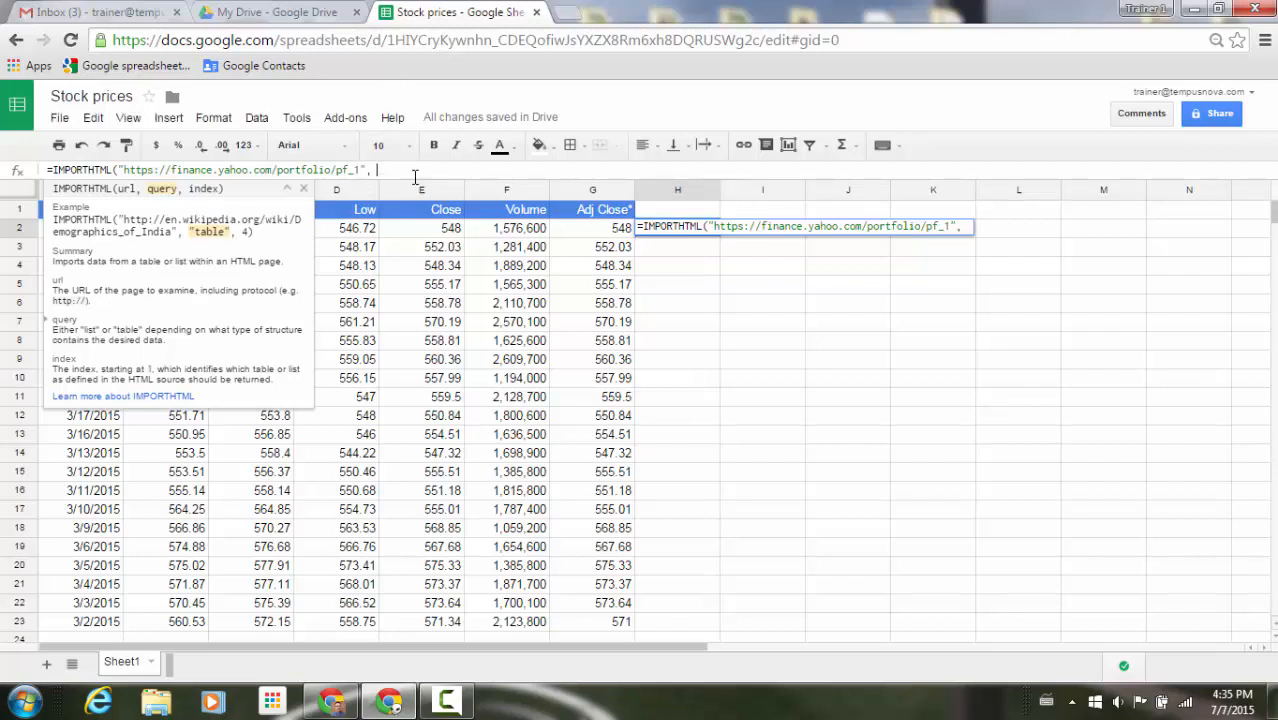
key("BackSpace")
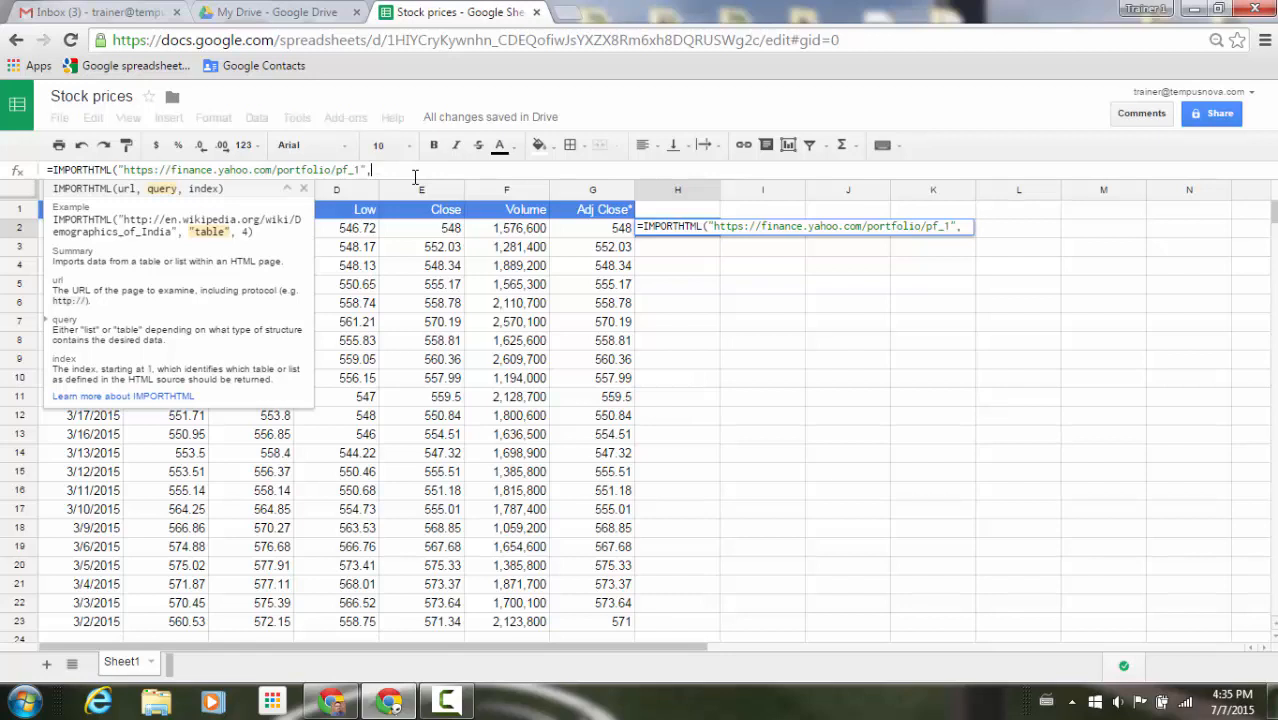
Delete the unfinished IMPORTHTML formula from cell H2
key("BackSpace")
key("BackSpace")
key("BackSpace")
key("BackSpace")
key("BackSpace")
key("BackSpace")
key("BackSpace")
key("BackSpace")
key("BackSpace")
key("BackSpace")
key("BackSpace")
key("BackSpace")
key("BackSpace")
key("BackSpace")
key("BackSpace")
key("BackSpace")
key("BackSpace")
key("BackSpace")
key("BackSpace")
key("BackSpace")
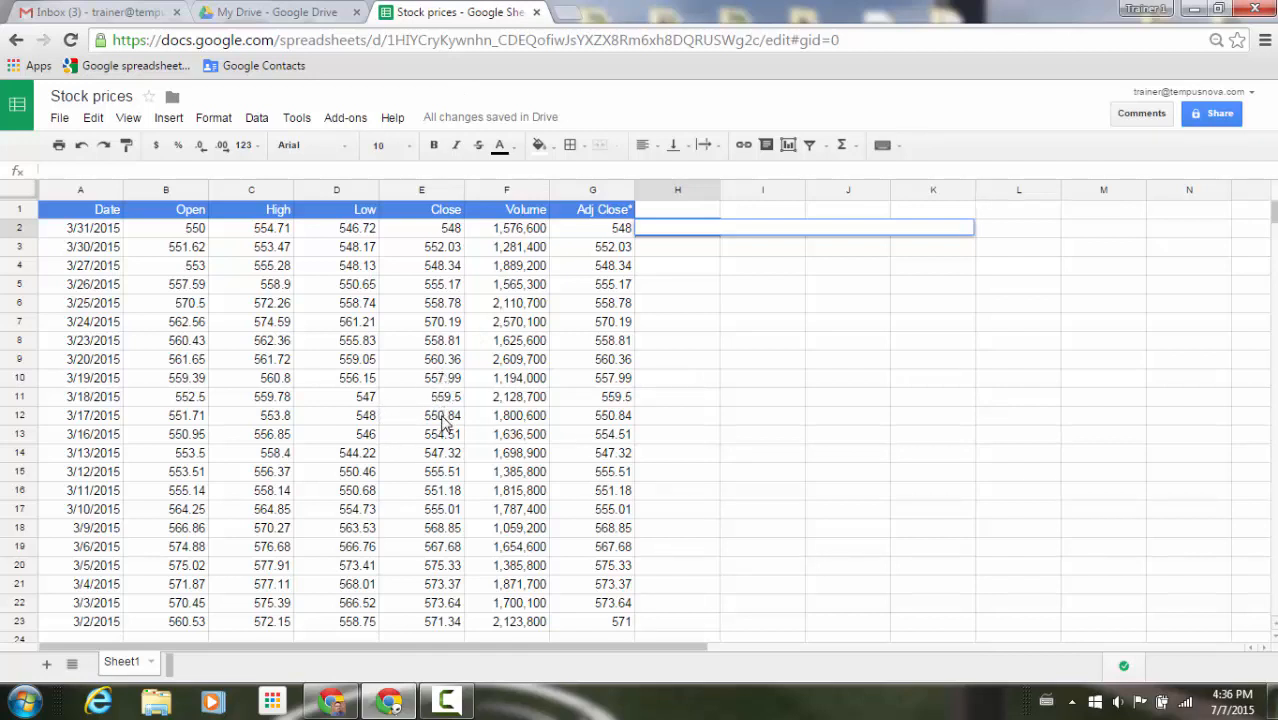
Filter the Close column range E1:E12 by condition to show only values greater than 549
left_click_drag(443, 418, 431, 216)
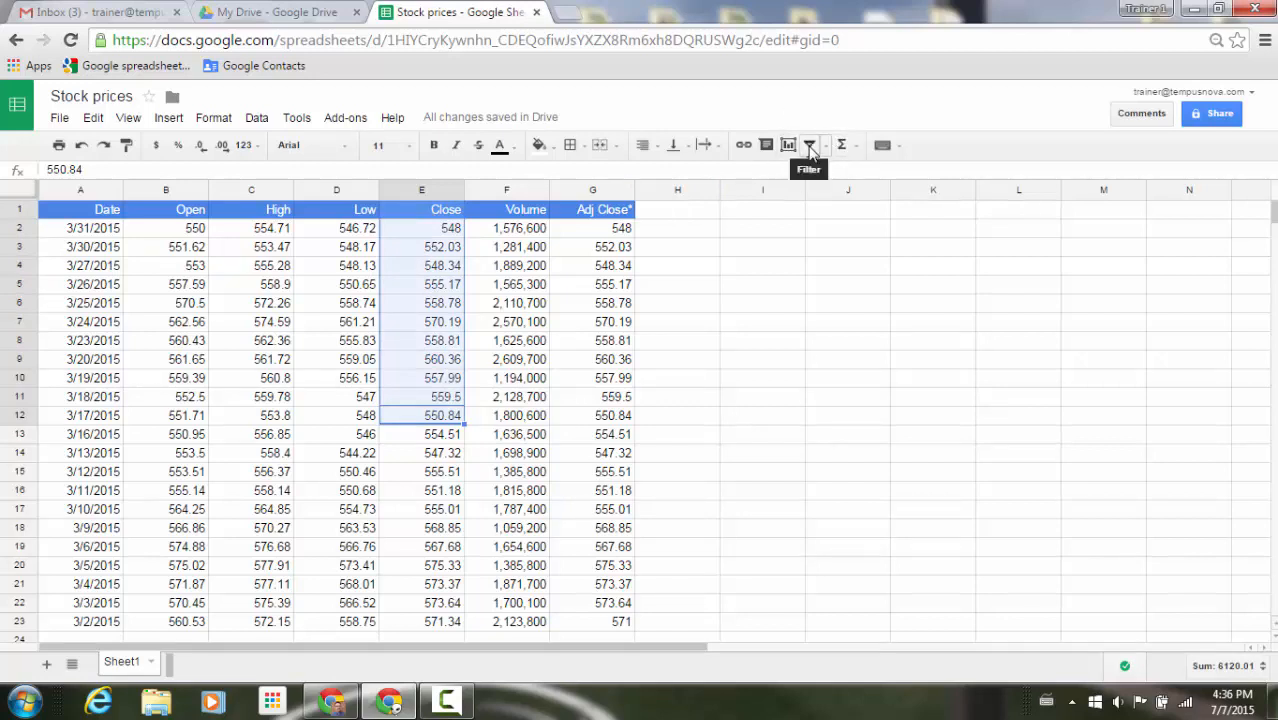
left_click(810, 146)
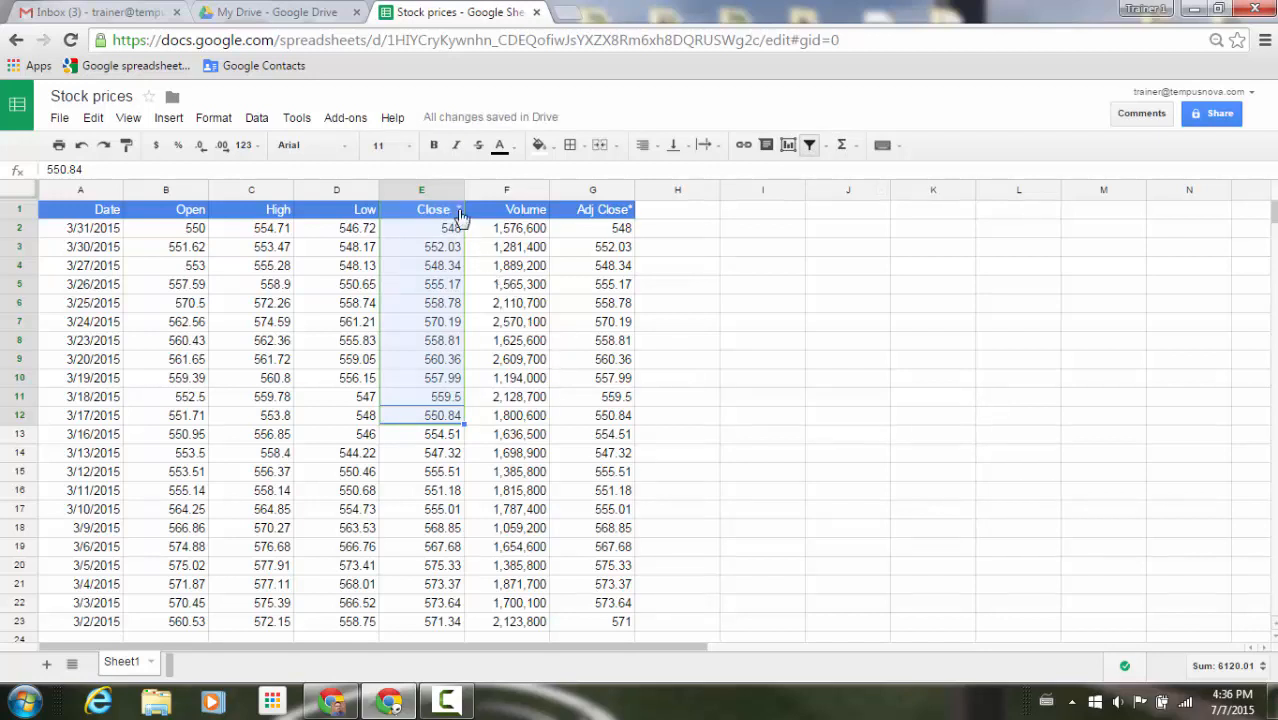
left_click(459, 211)
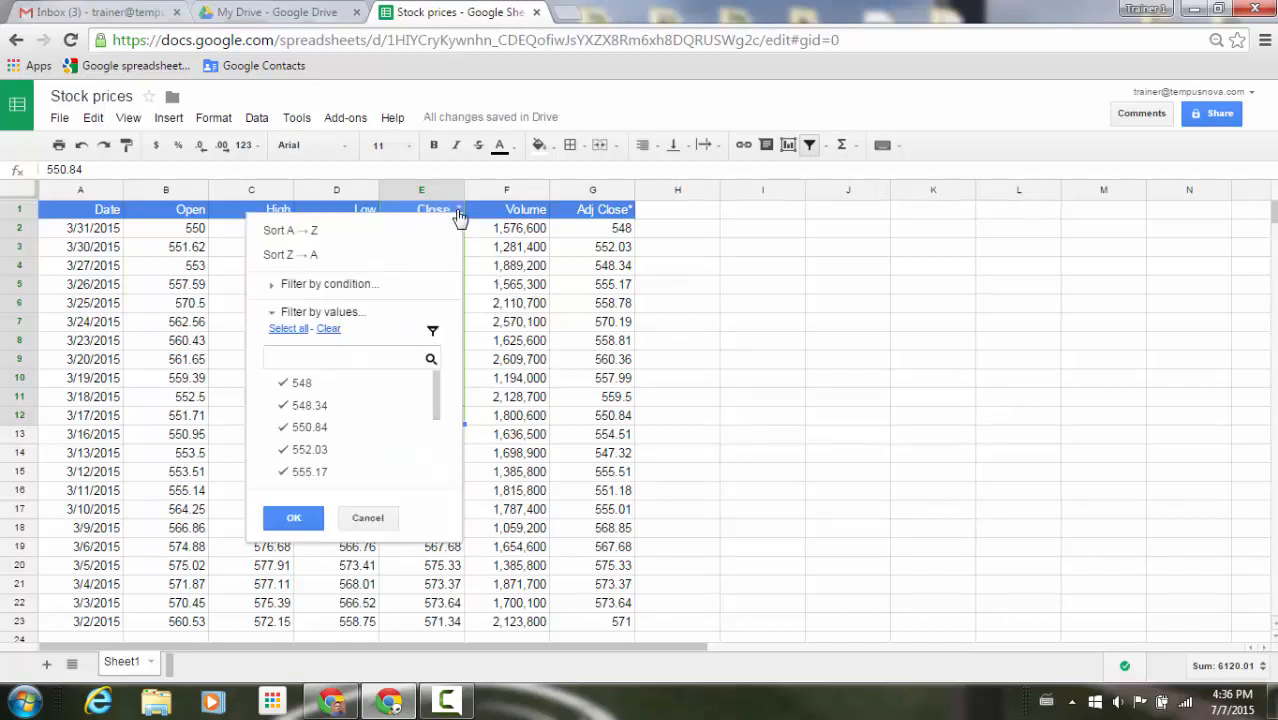
left_click(274, 287)
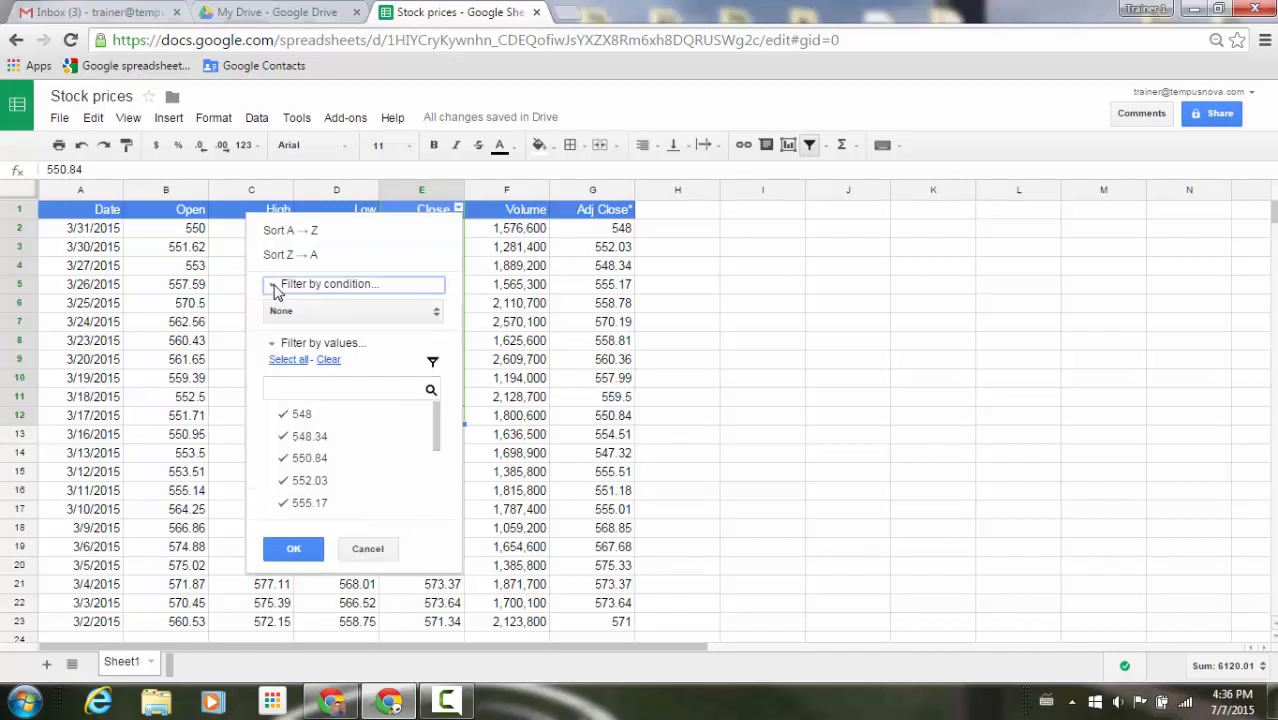
left_click(432, 316)
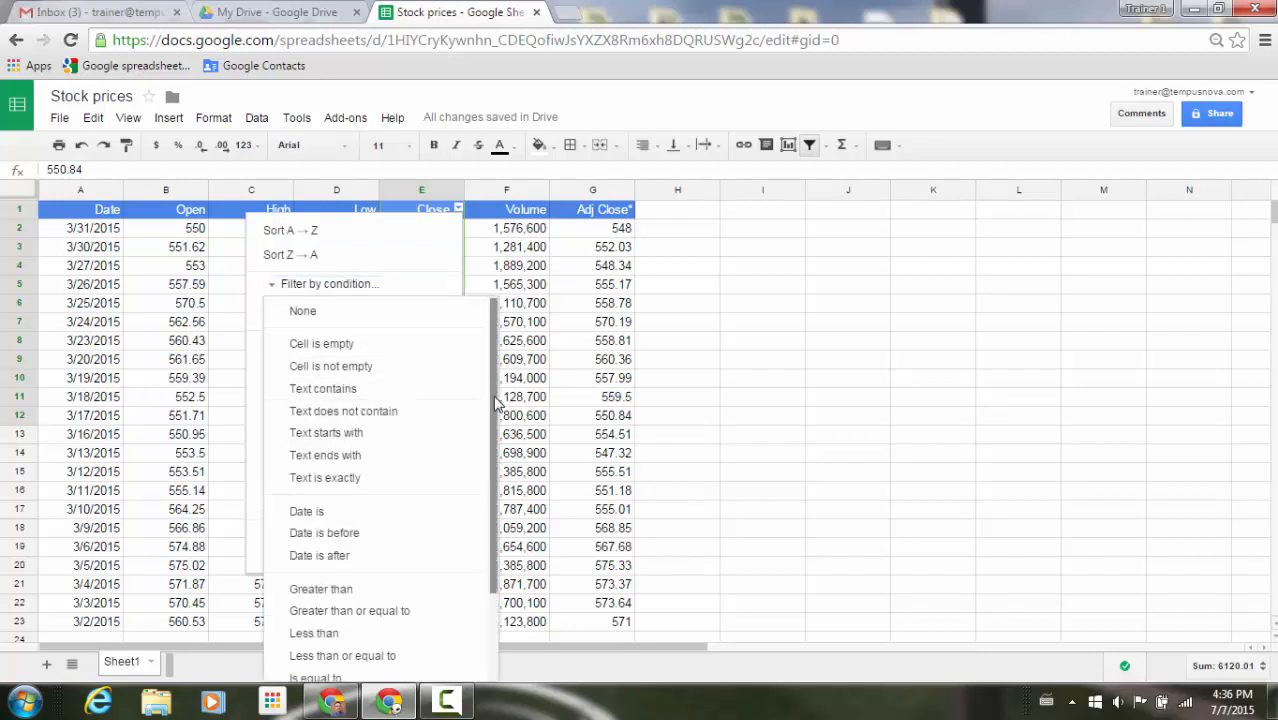
left_click_drag(495, 406, 496, 527)
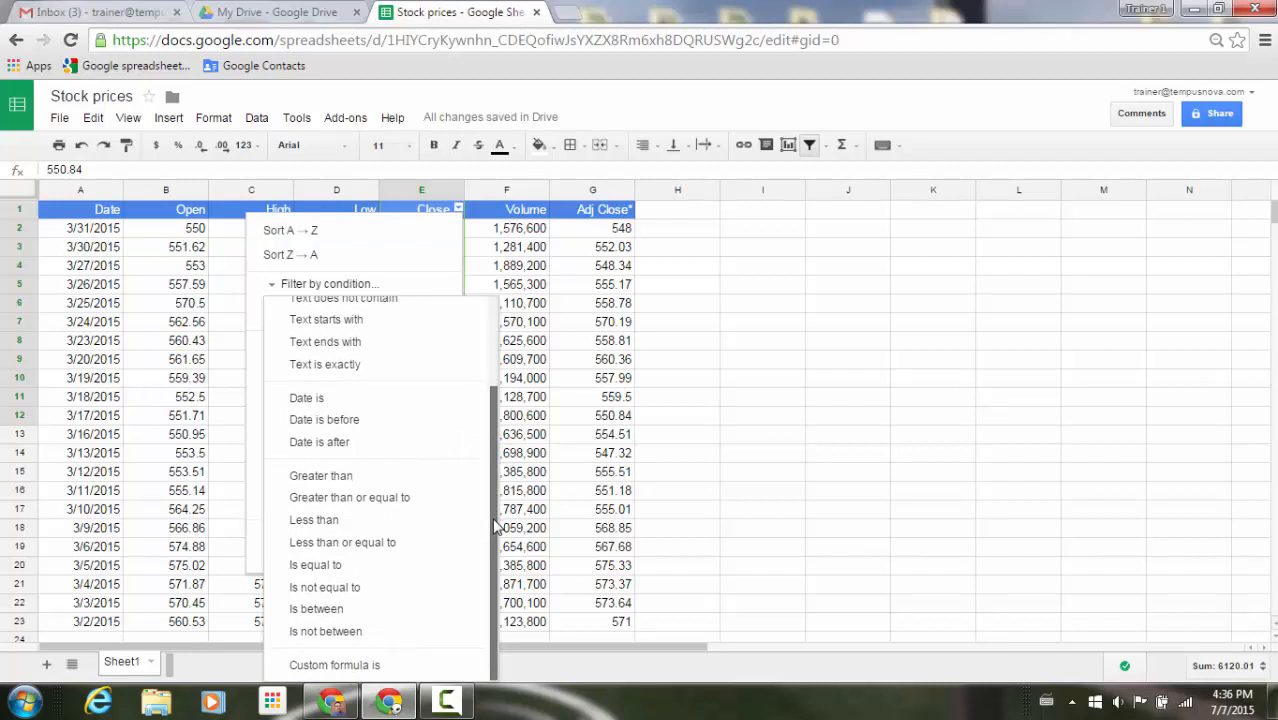
left_click_drag(496, 527, 497, 400)
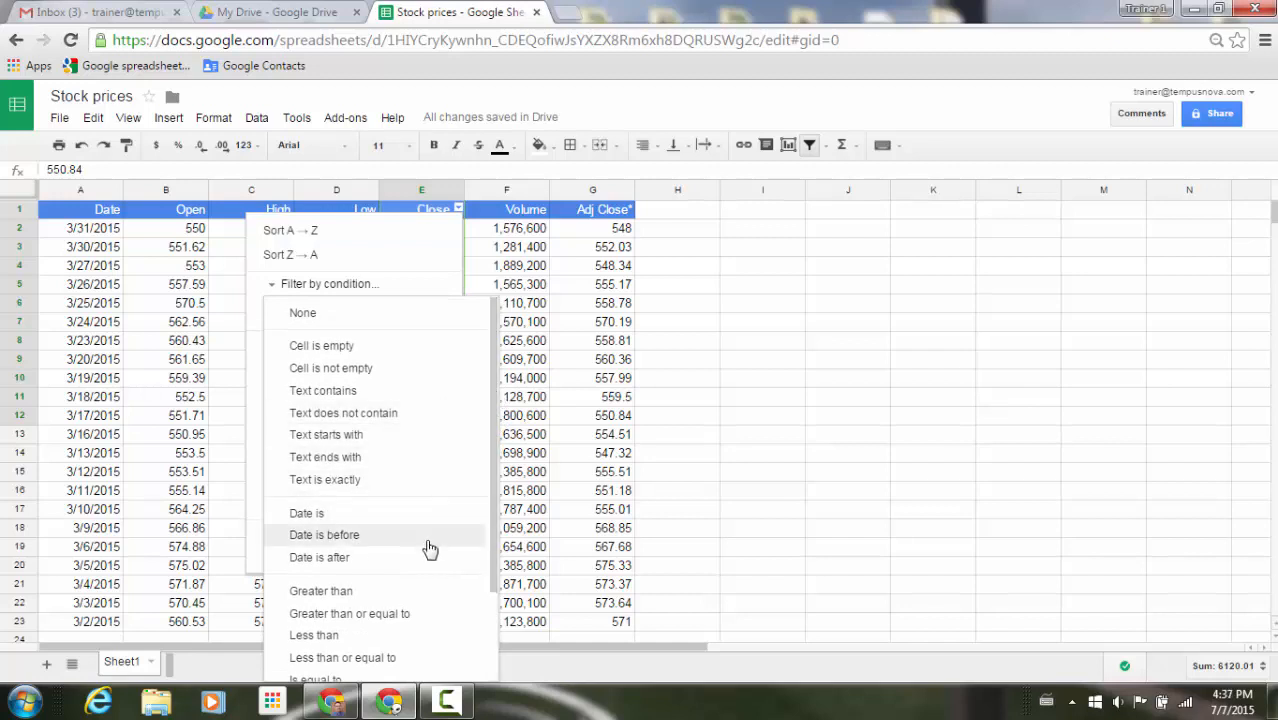
scroll(414, 523, "down", 2)
left_click(404, 512)
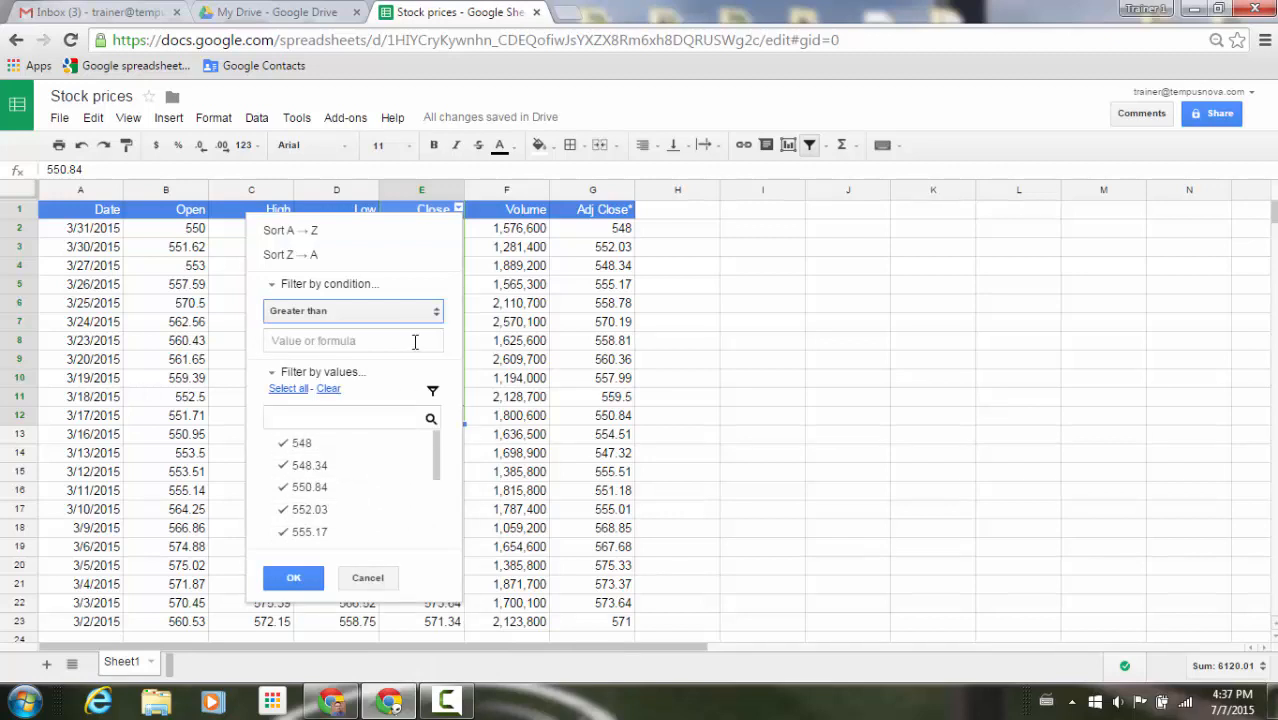
left_click(411, 342)
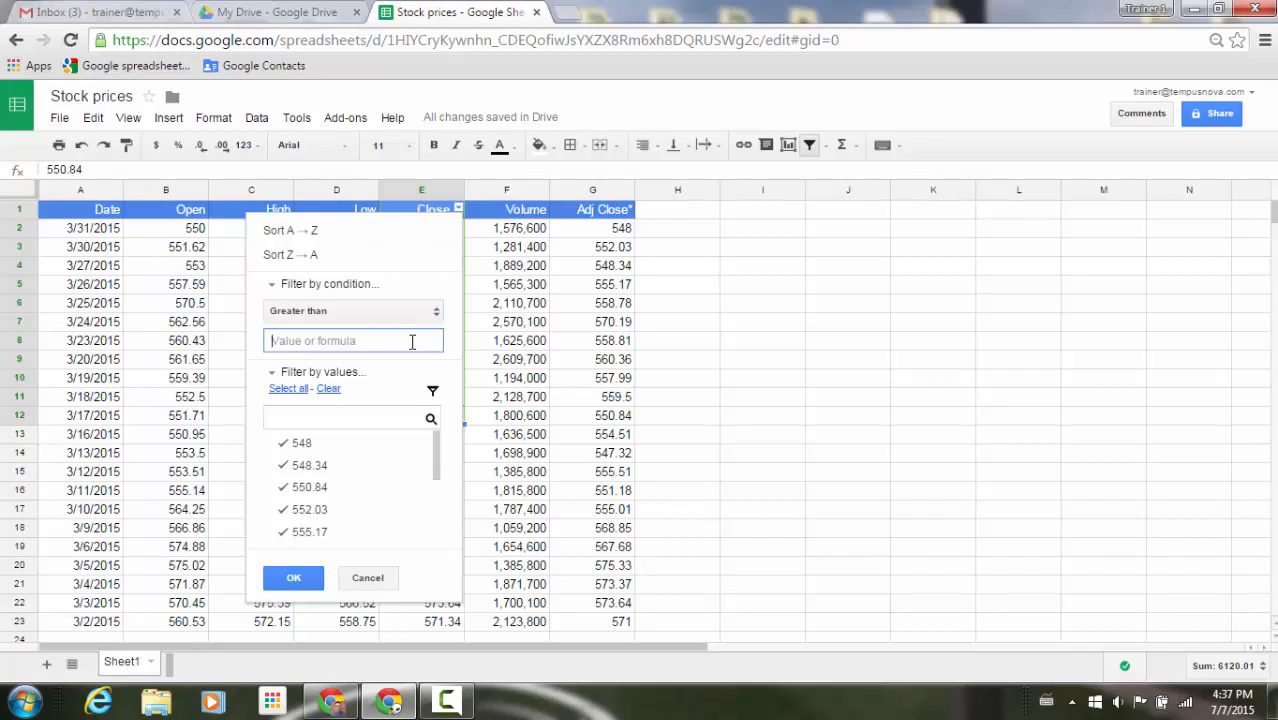
type("549")
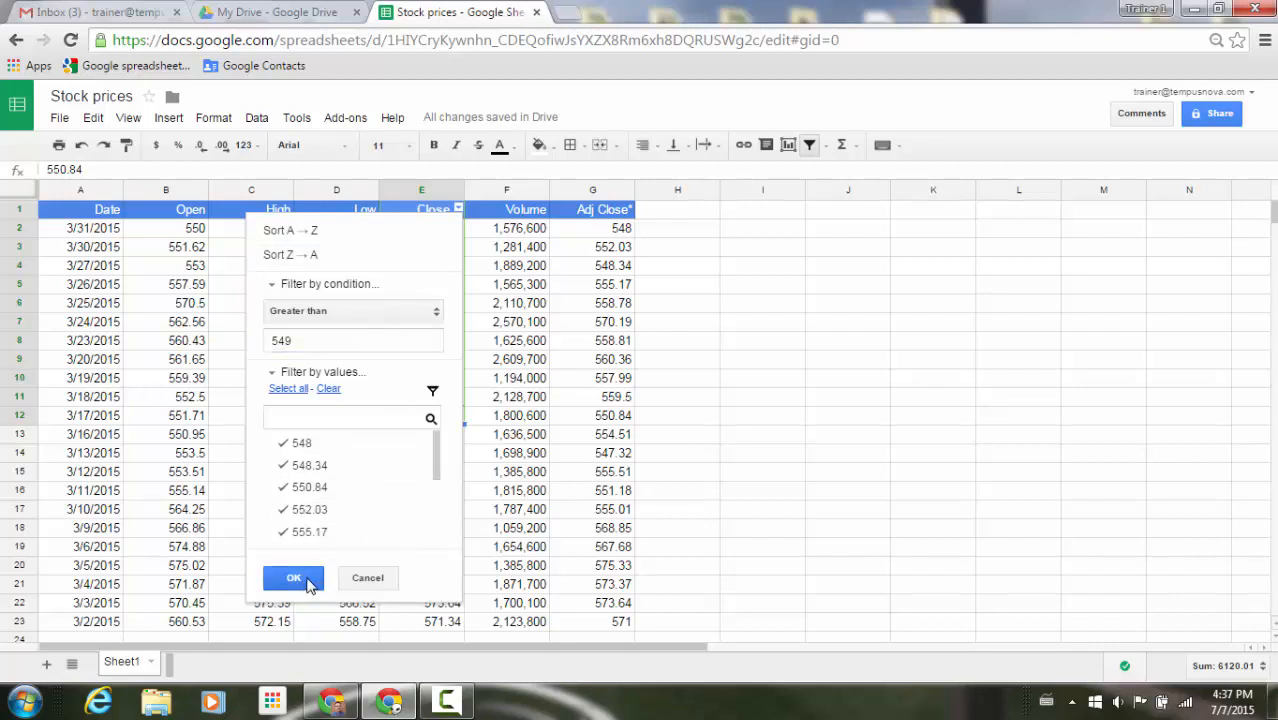
left_click(303, 582)
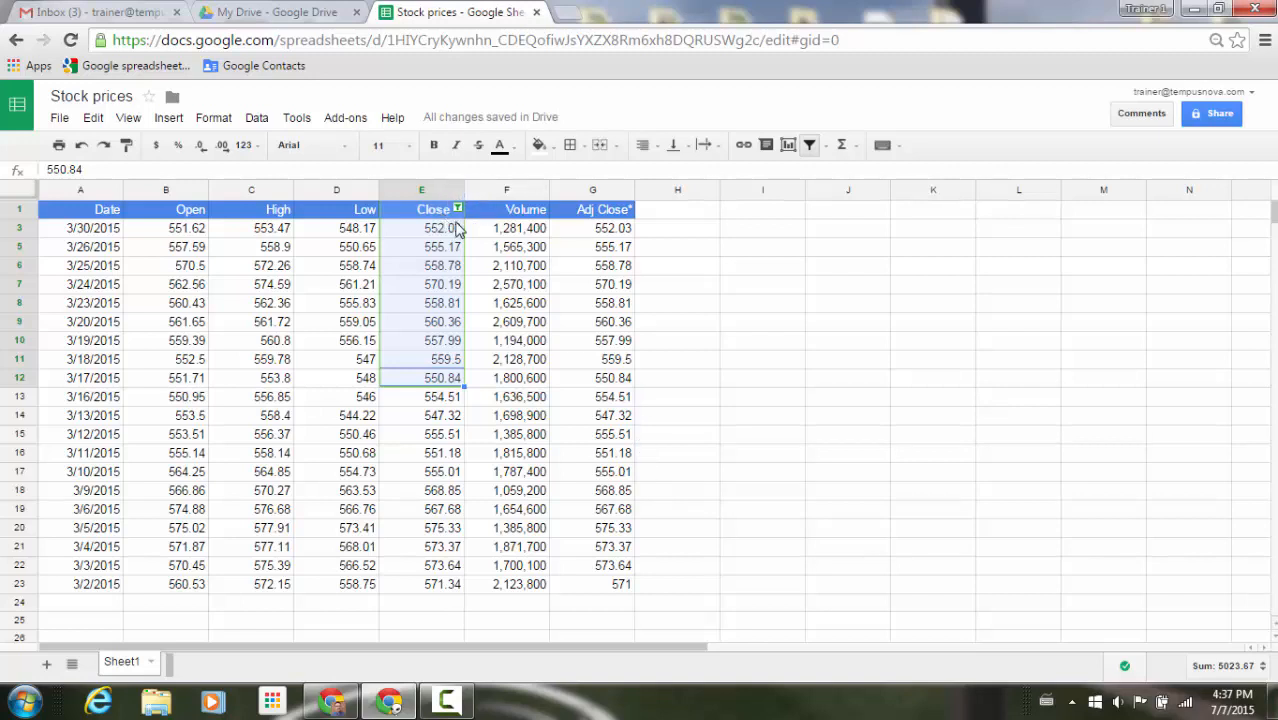
Turn off the Close column's filter and deselect the range
left_click(810, 146)
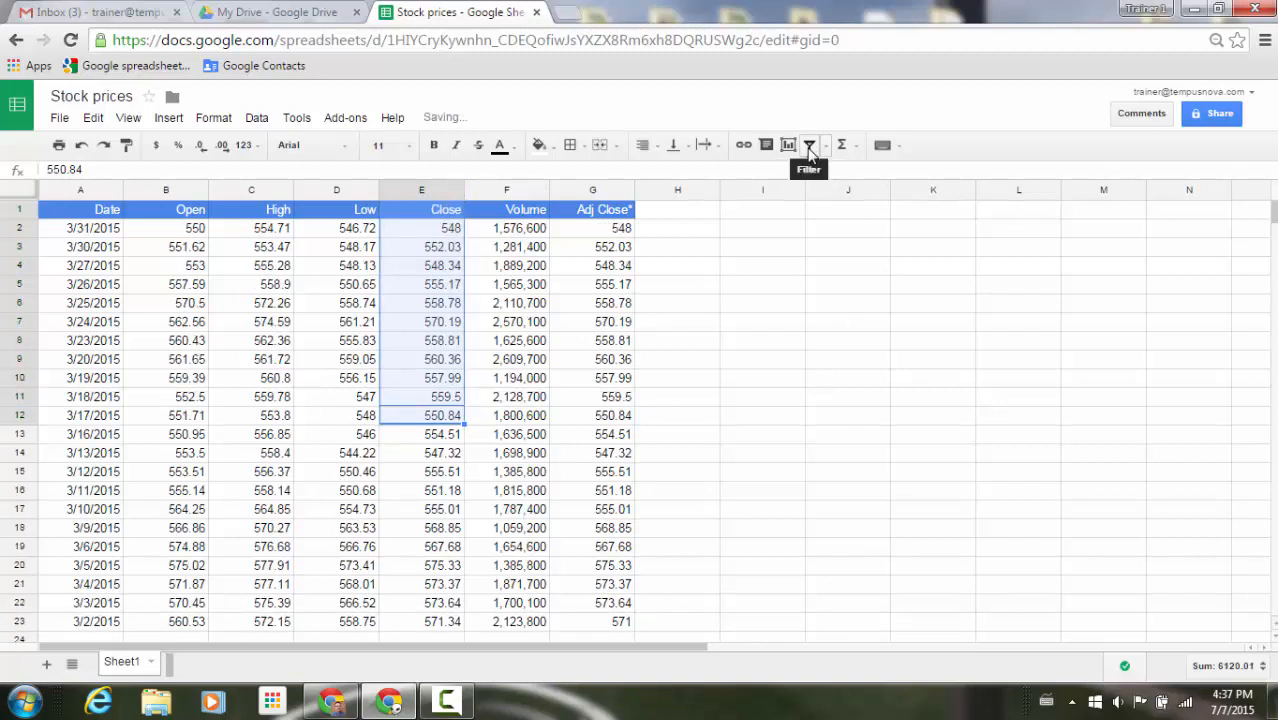
left_click(730, 328)
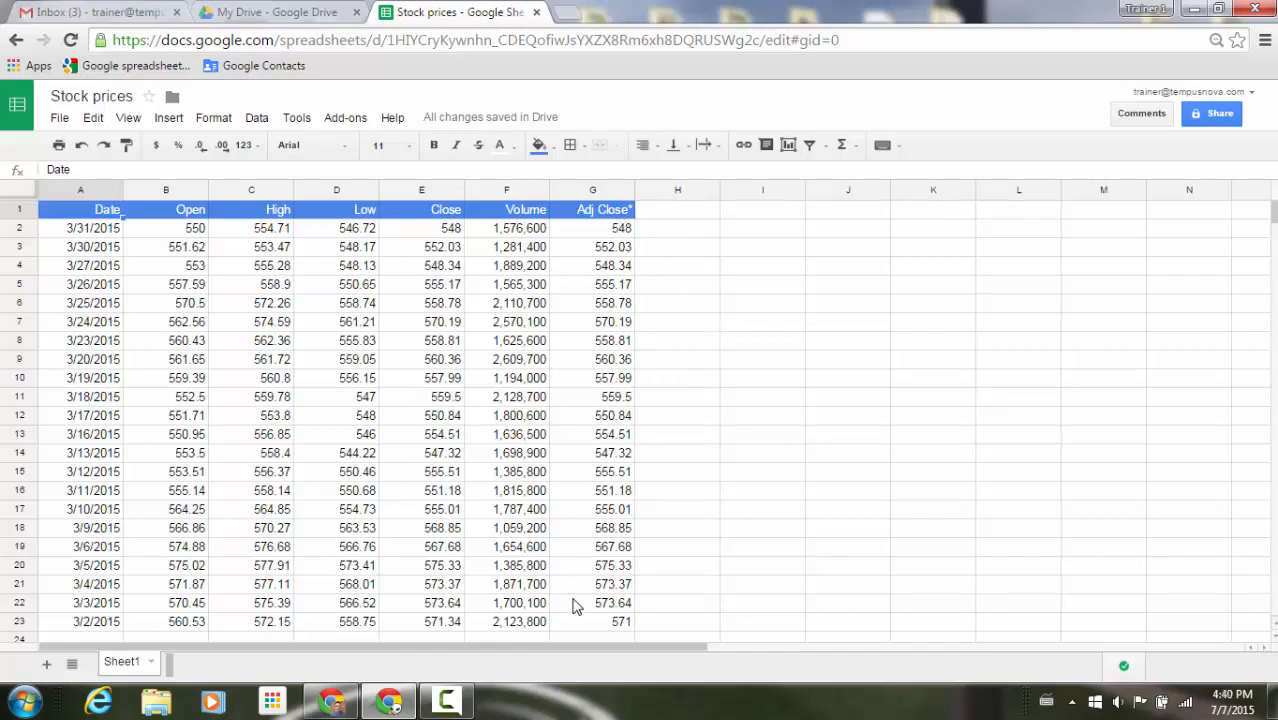
Clear the Adj Close value for 3/24/2015 in cell G7
left_click(604, 330)
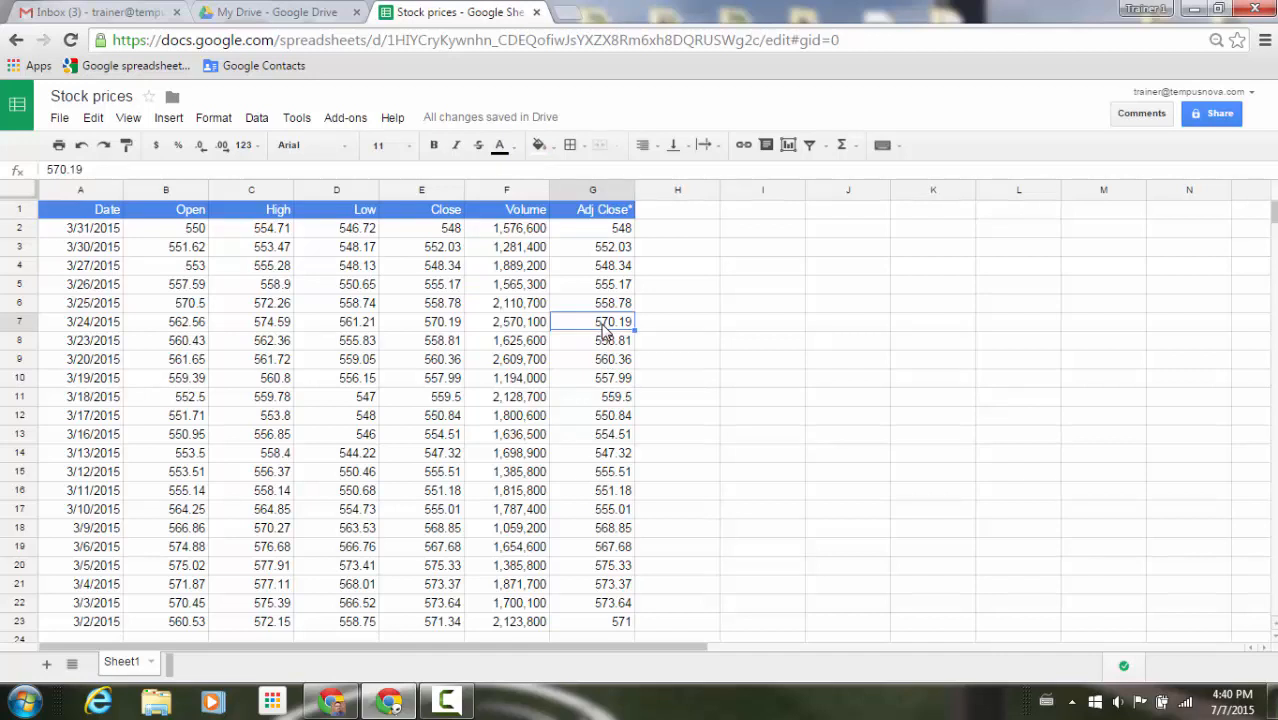
double_click(604, 330)
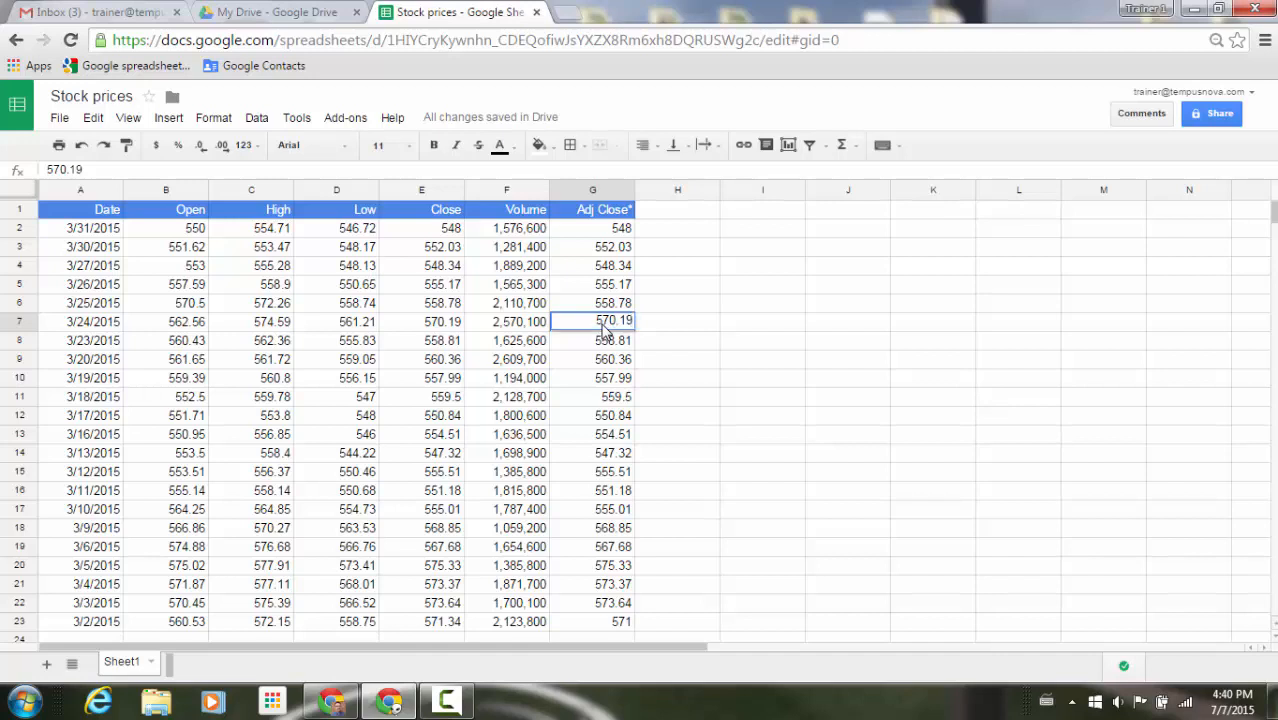
key("BackSpace")
key("BackSpace")
key("BackSpace")
key("BackSpace")
key("BackSpace")
key("BackSpace")
key("Return")
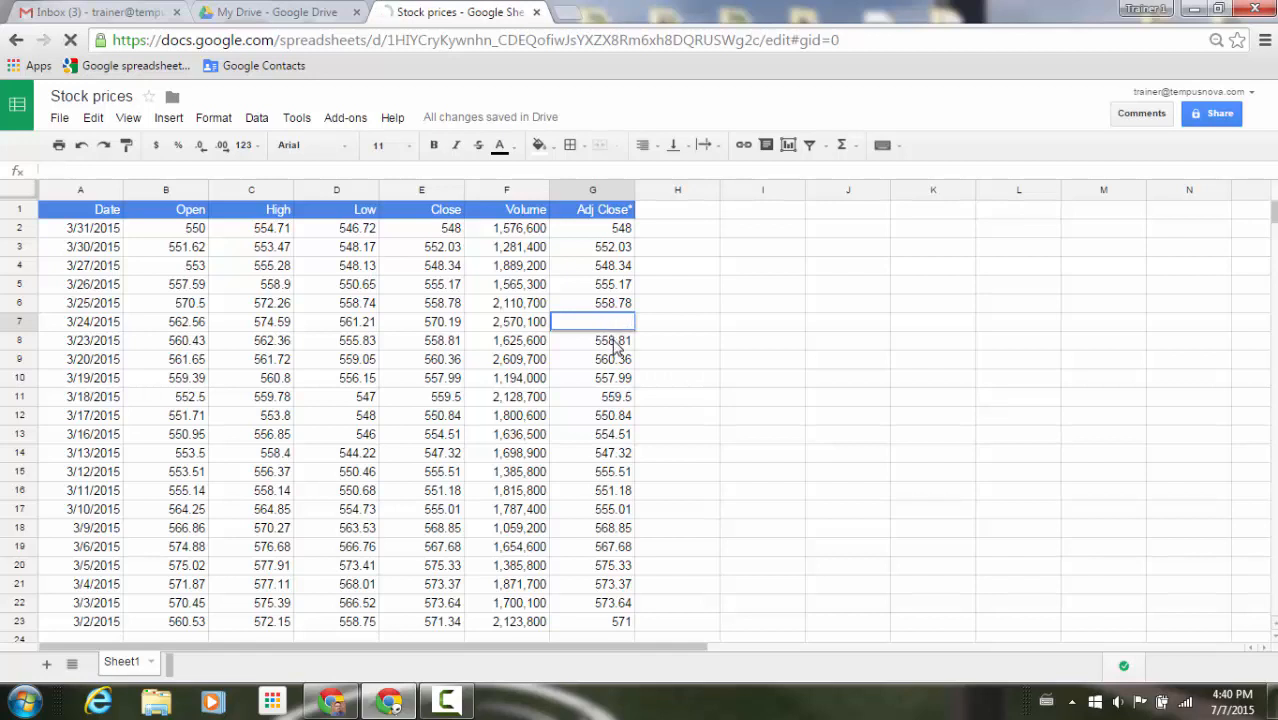